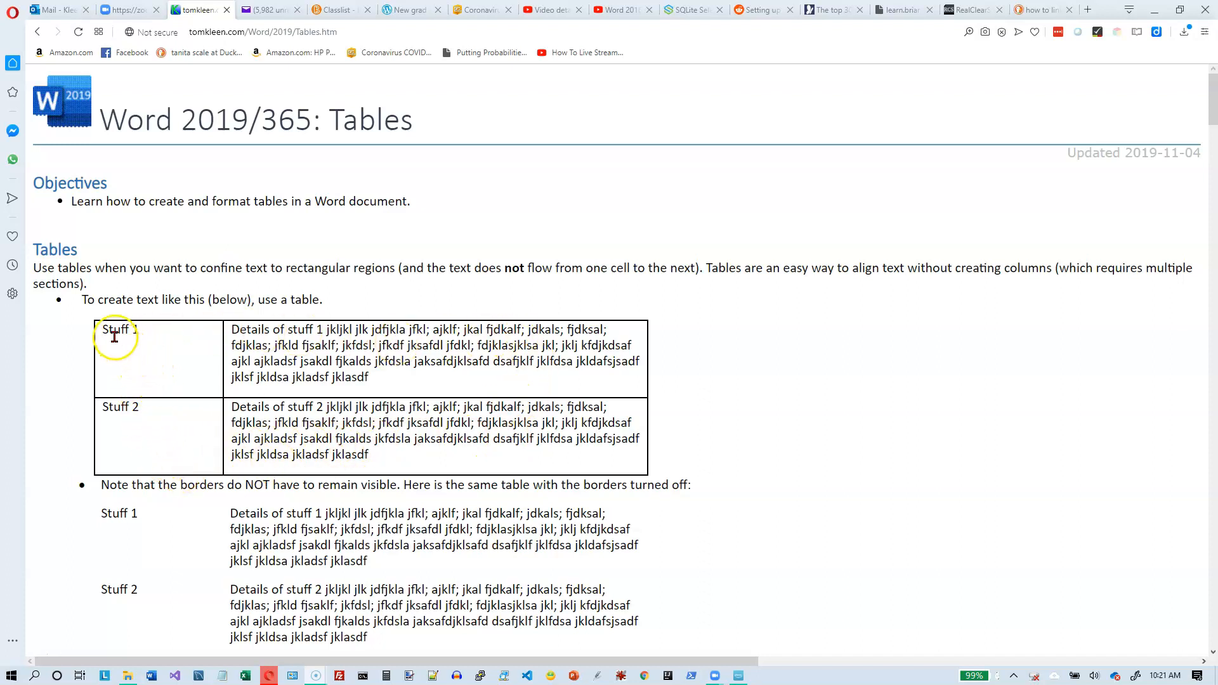
Step: Examine the web page's two sample tables, comparing the bordered layout with the same table shown without borders
drag(107, 331, 563, 451)
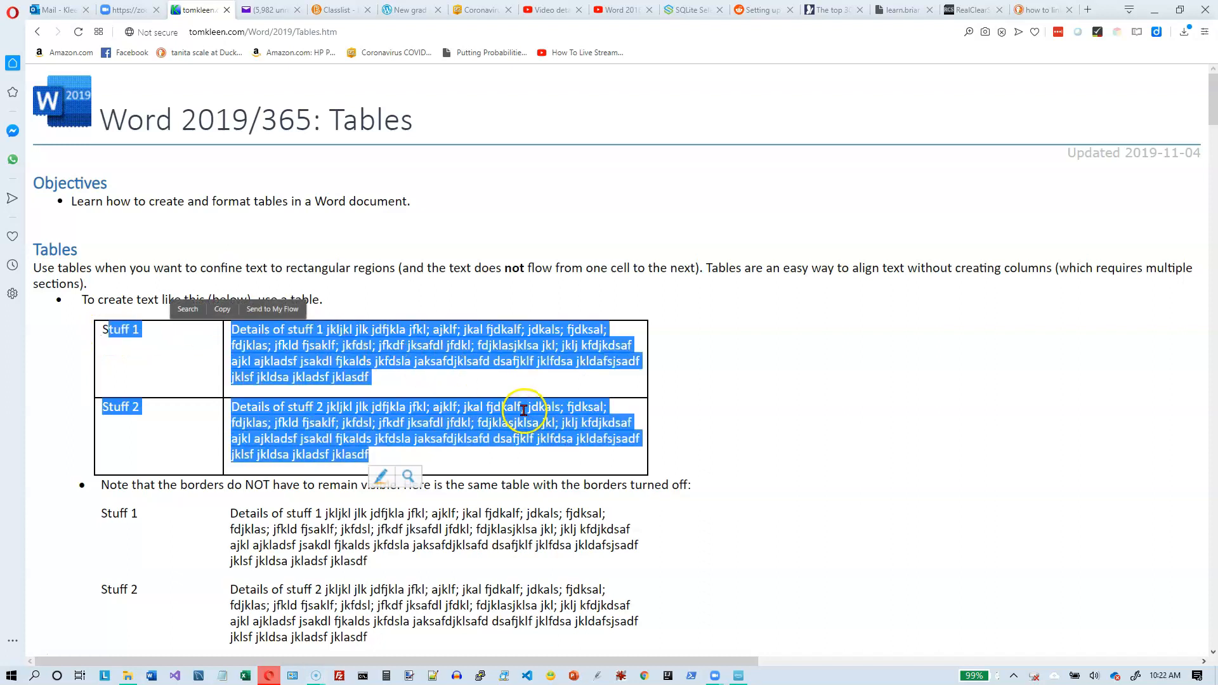
scroll(511, 406, down, 2)
drag(101, 357, 444, 517)
scroll(444, 515, up, 2)
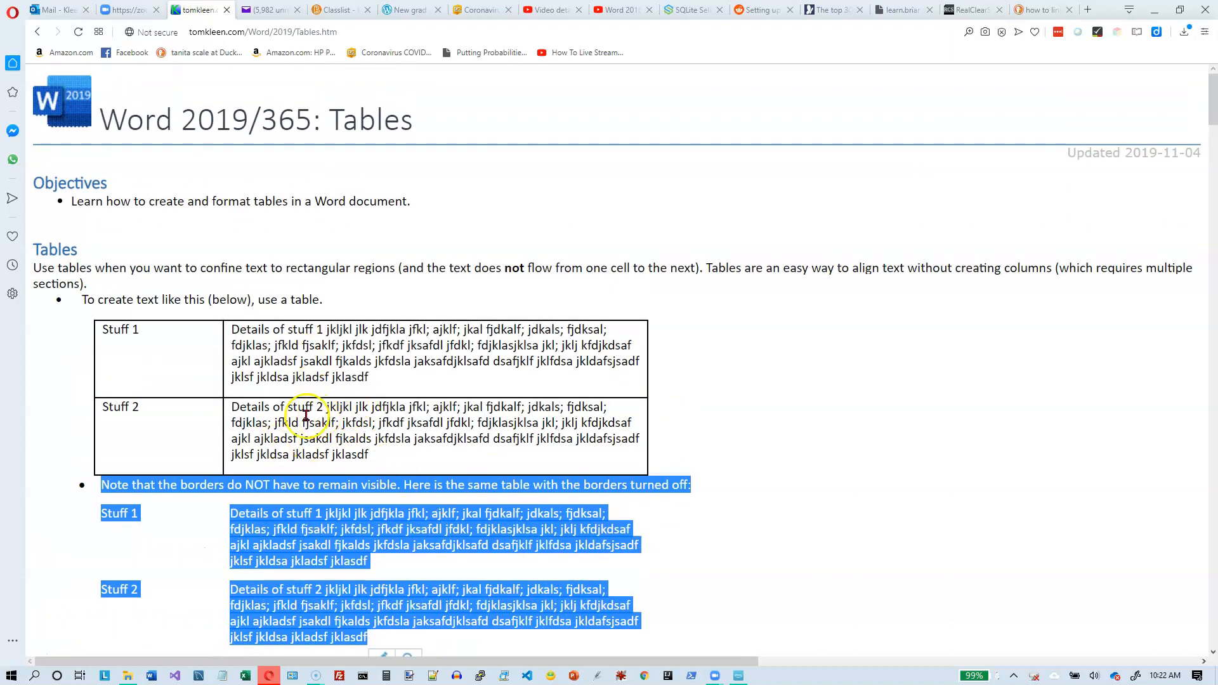
click(143, 517)
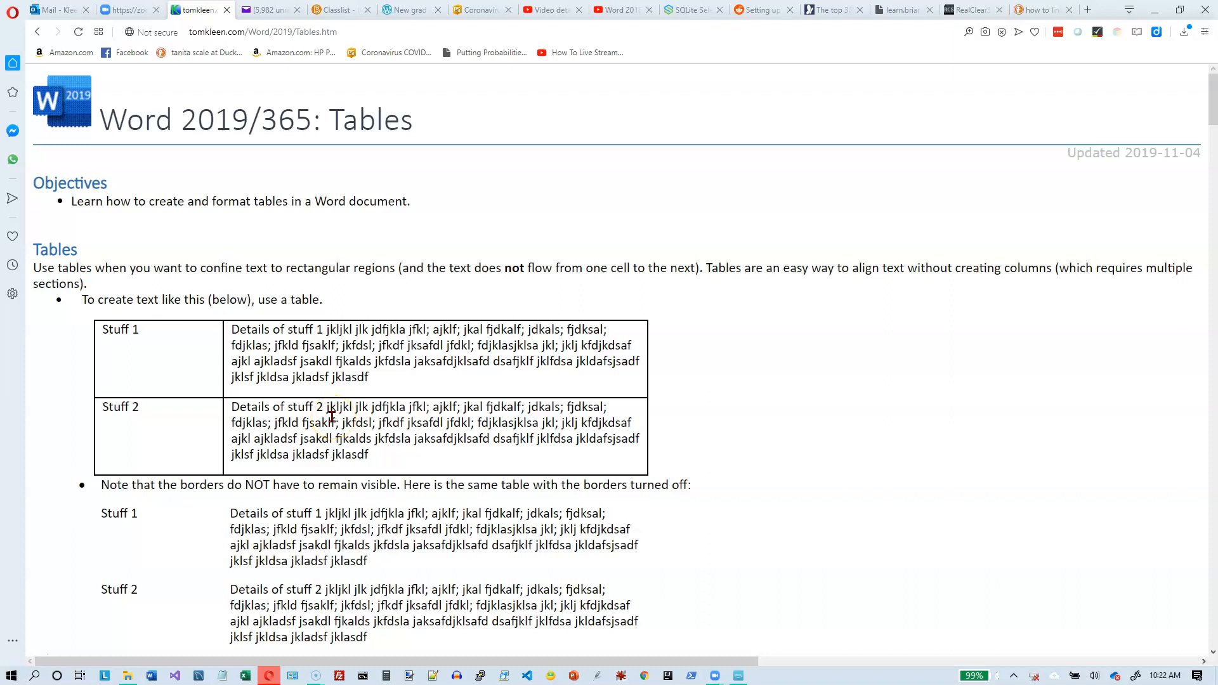
Step: Switch to TablePractice.docx in Word and compare the document with its formatting marks hidden and shown
key(alt+Tab)
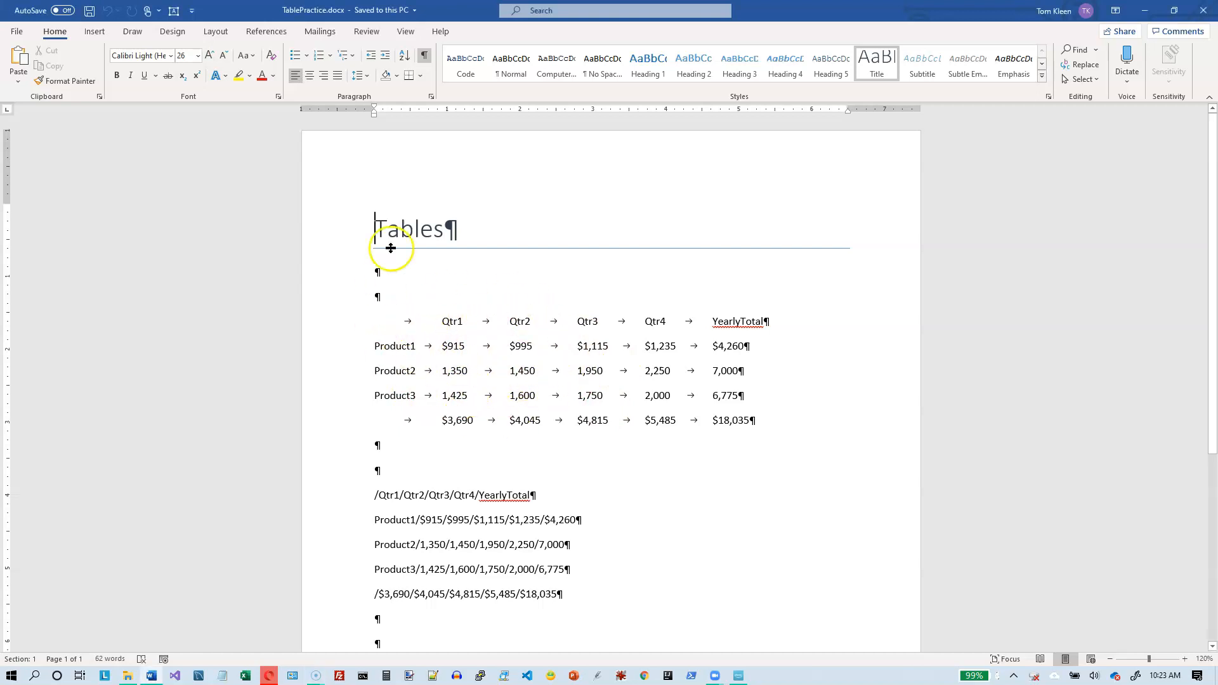
click(425, 56)
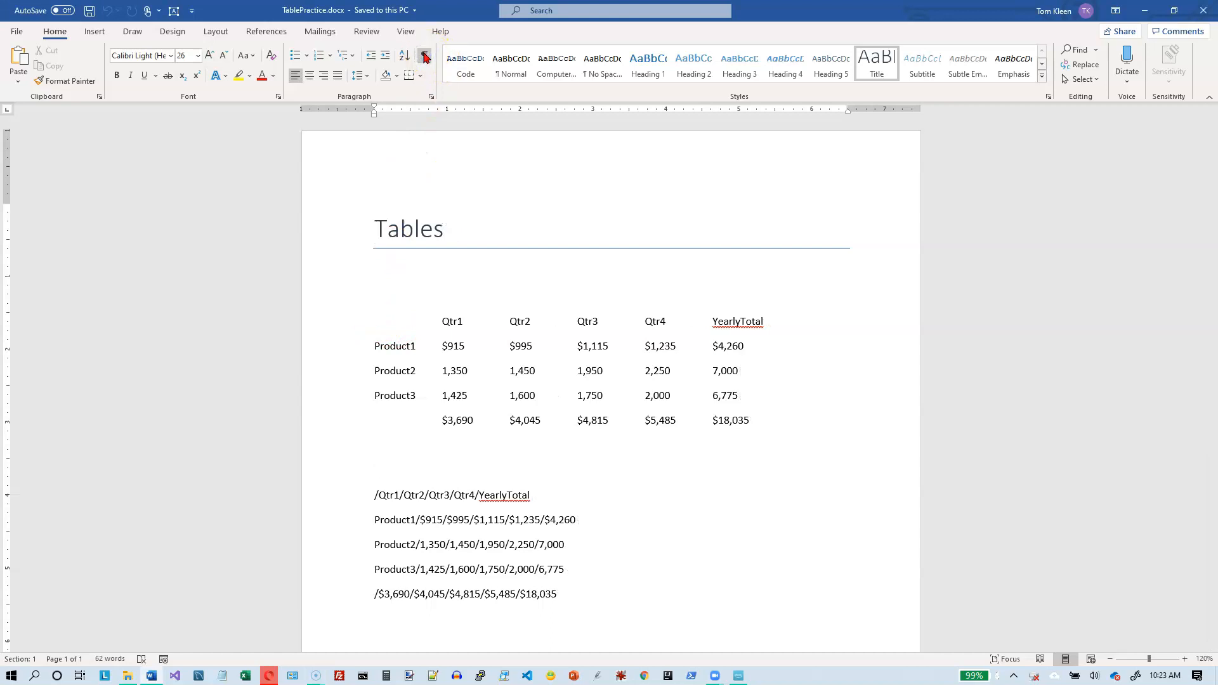
click(425, 57)
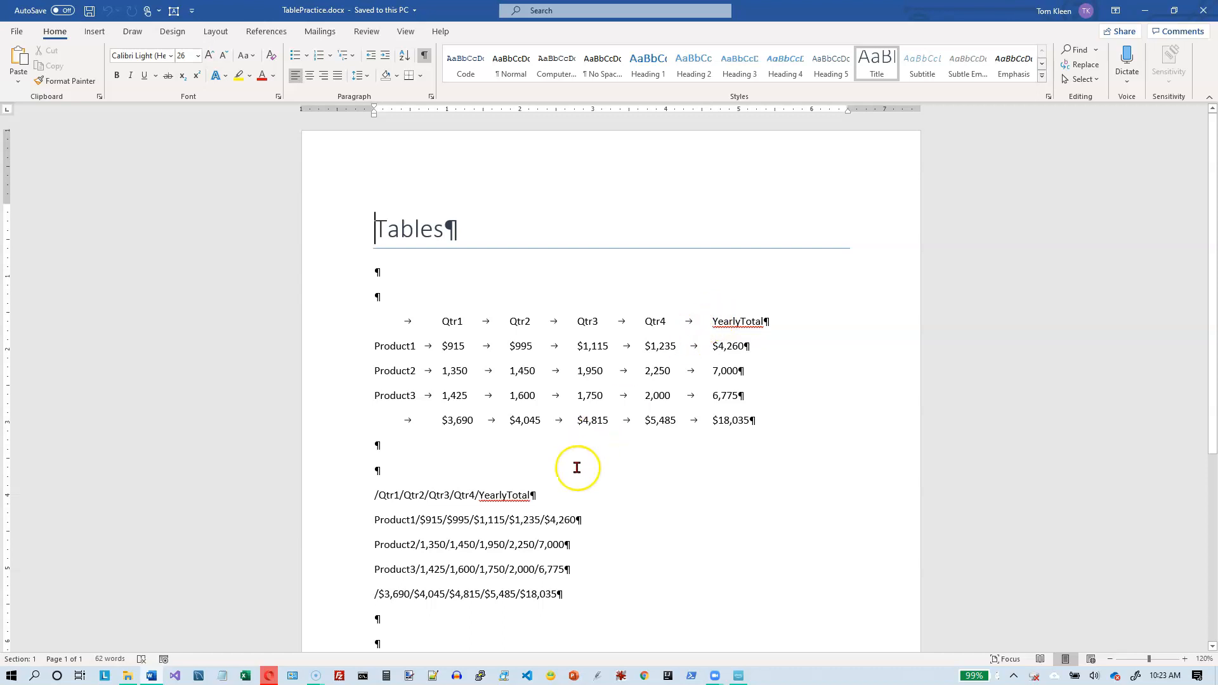
scroll(569, 496, down, 1)
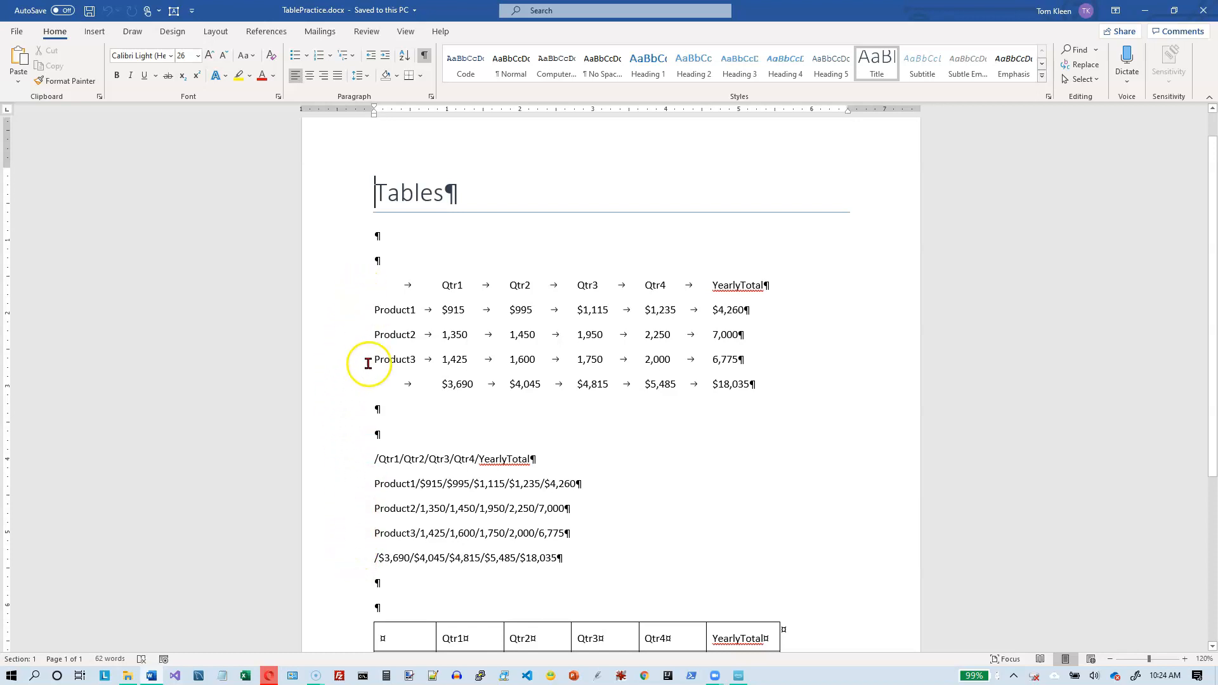
scroll(415, 455, up, 1)
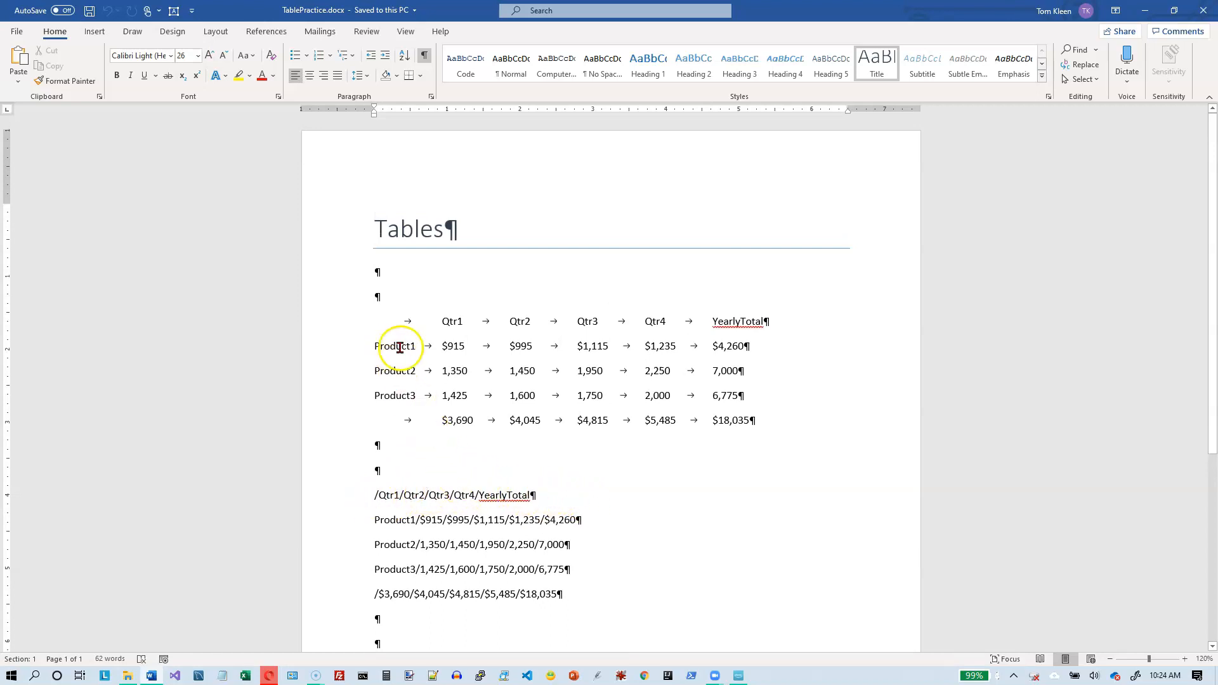
Step: Convert the five tab-separated lines of quarterly data to a 6-column table split at tabs, and undo the conversion
drag(343, 317, 327, 412)
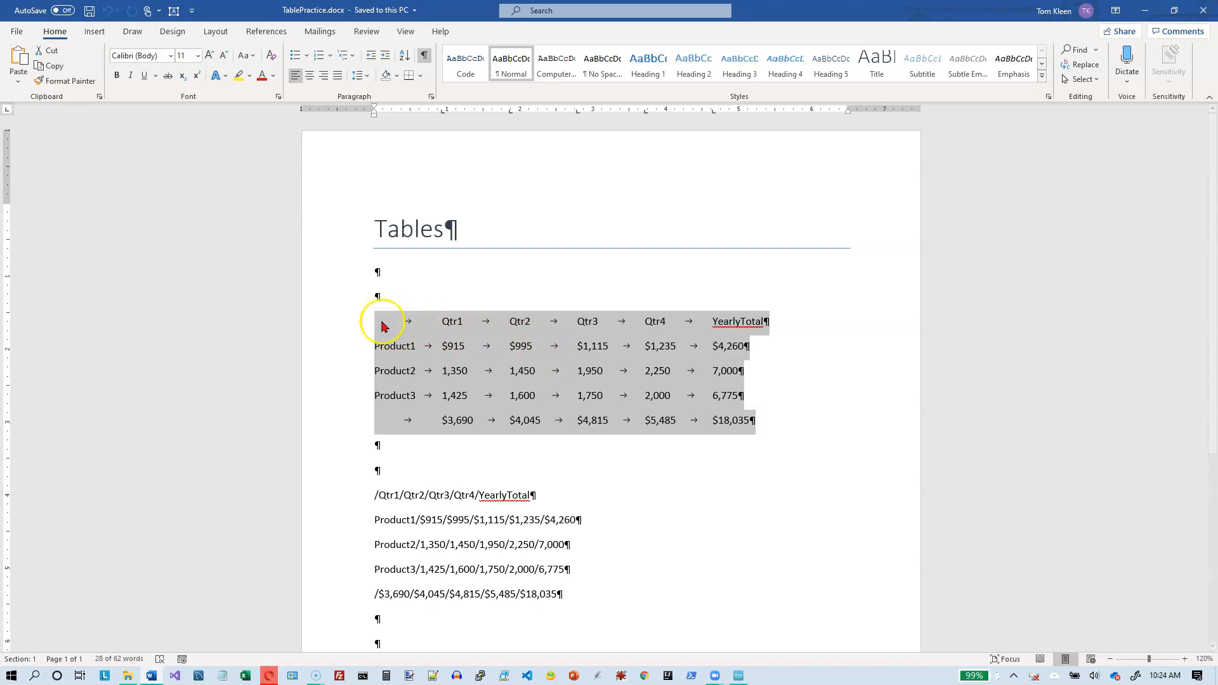
click(95, 31)
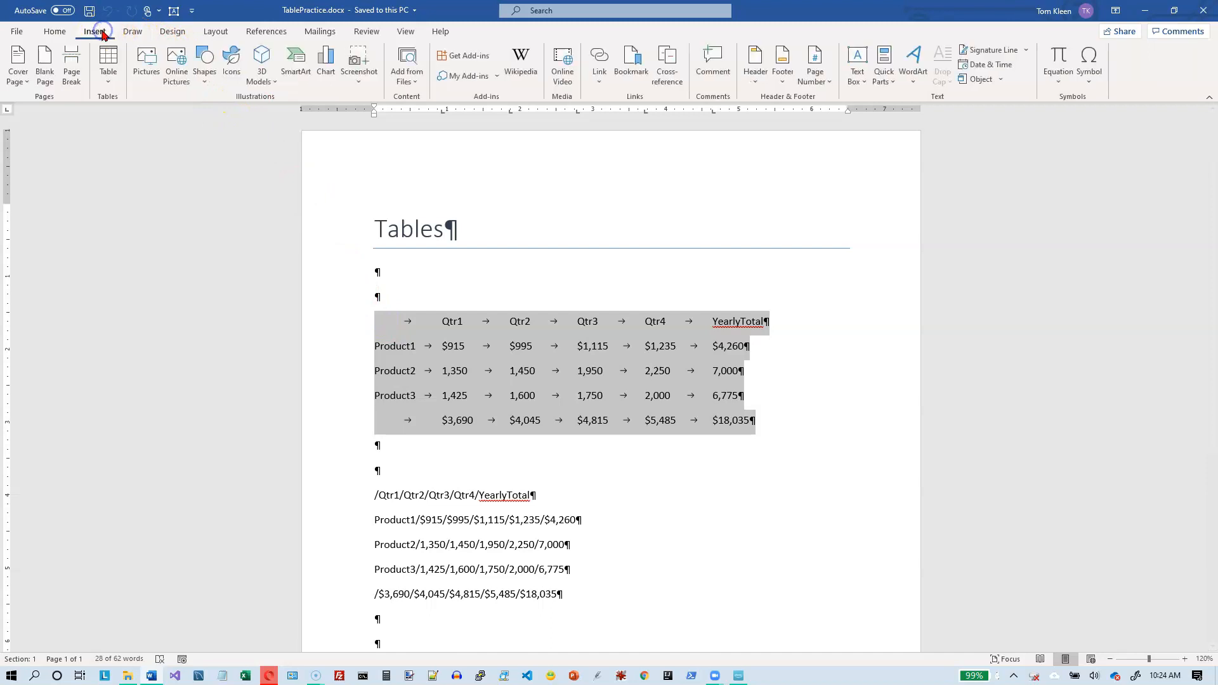
click(106, 77)
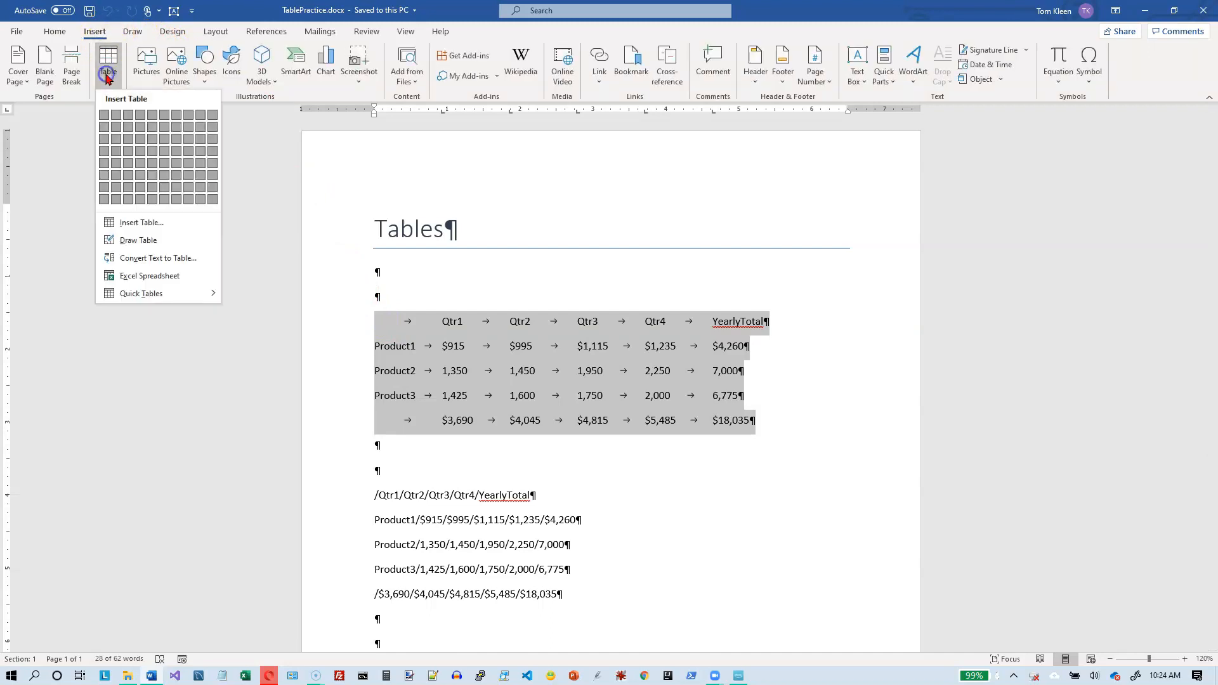
click(146, 258)
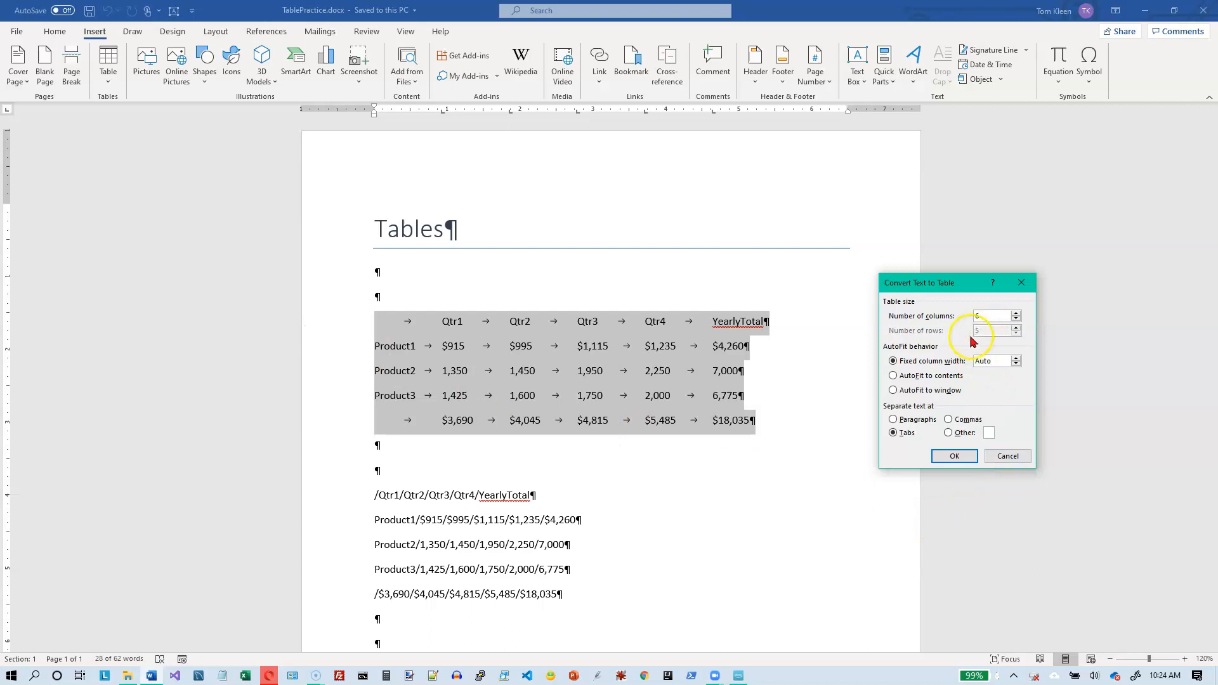
click(953, 457)
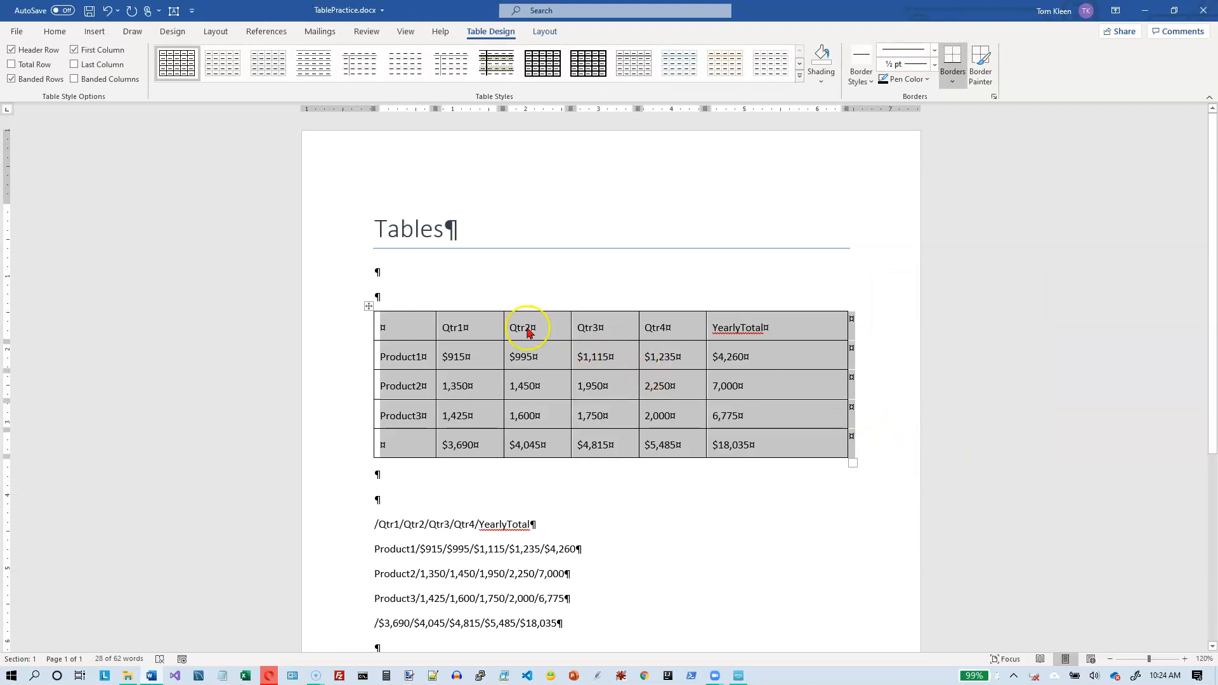
click(108, 13)
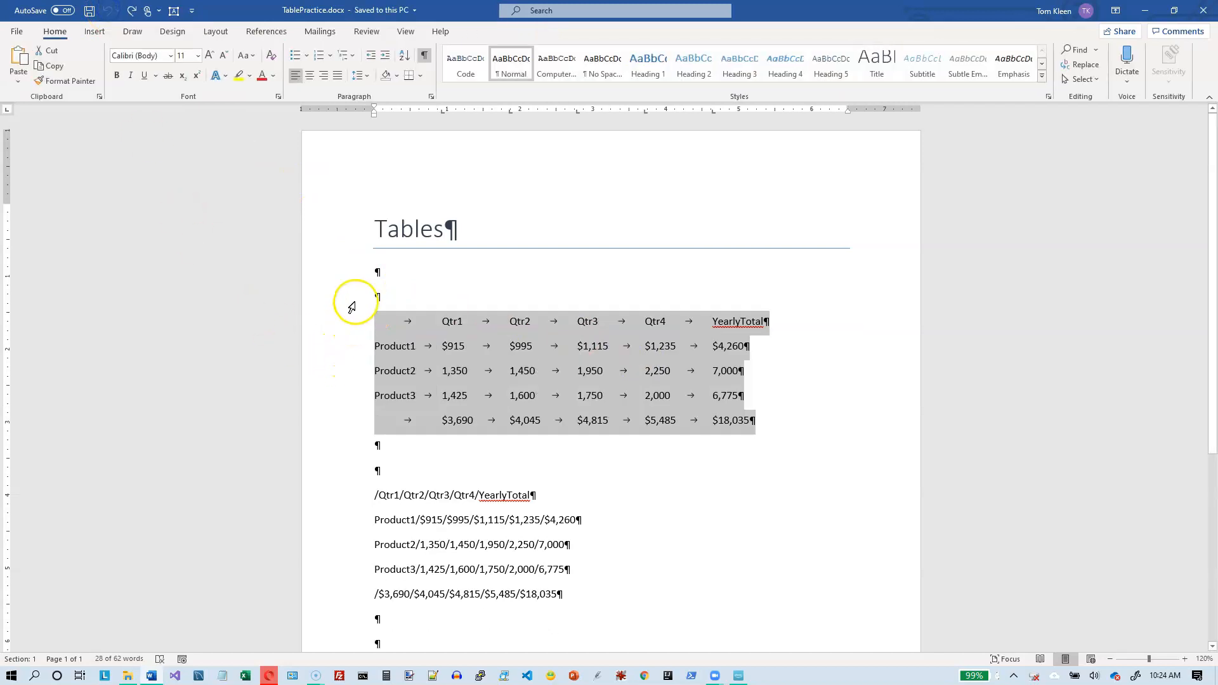
Step: Try converting the tabbed data plus the blank line above it to a one-column table separated at paragraphs, and undo it
drag(351, 304, 333, 415)
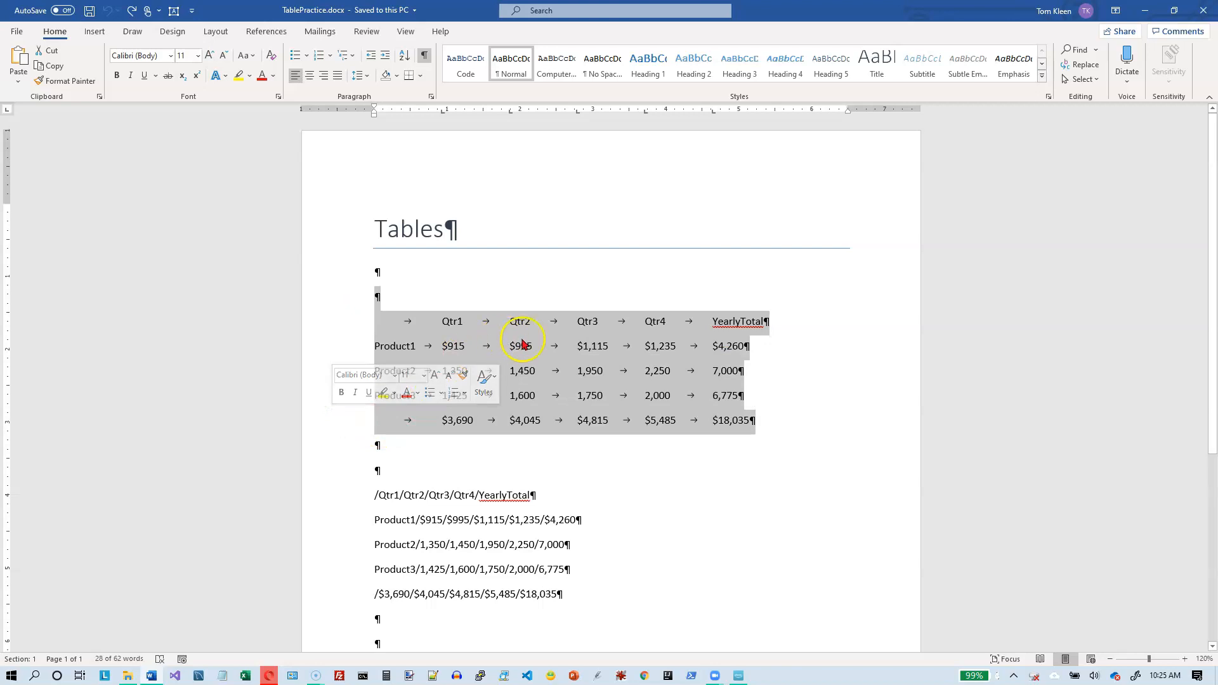
click(96, 32)
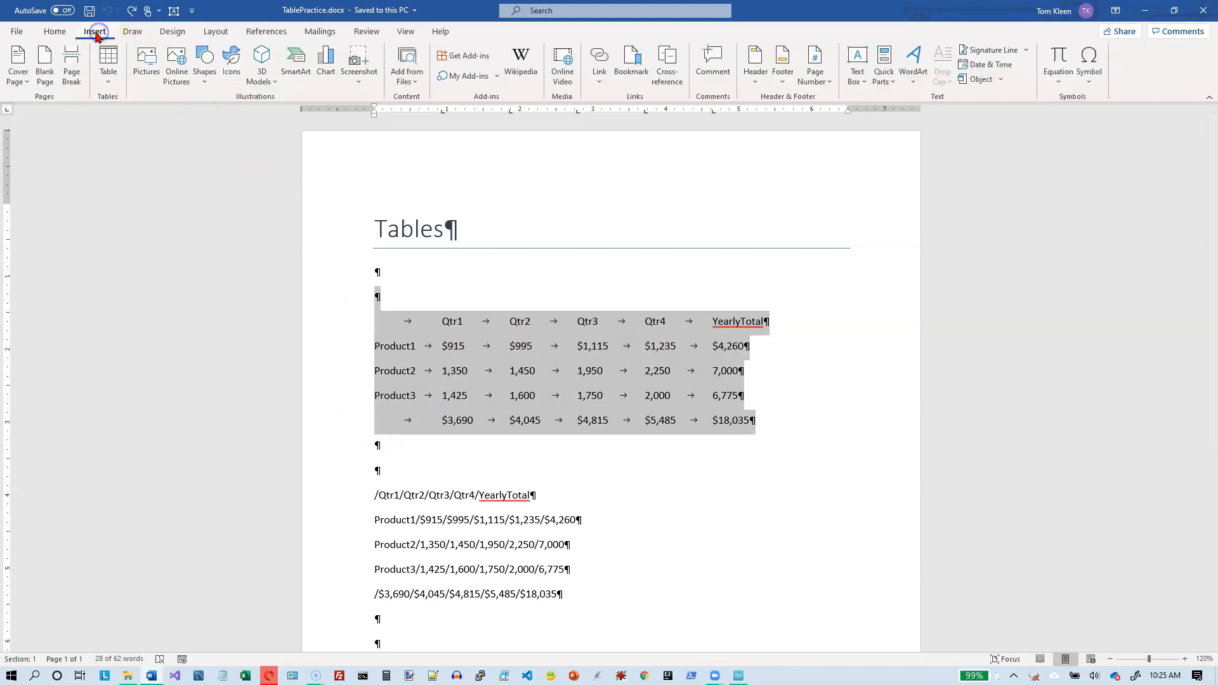
click(106, 64)
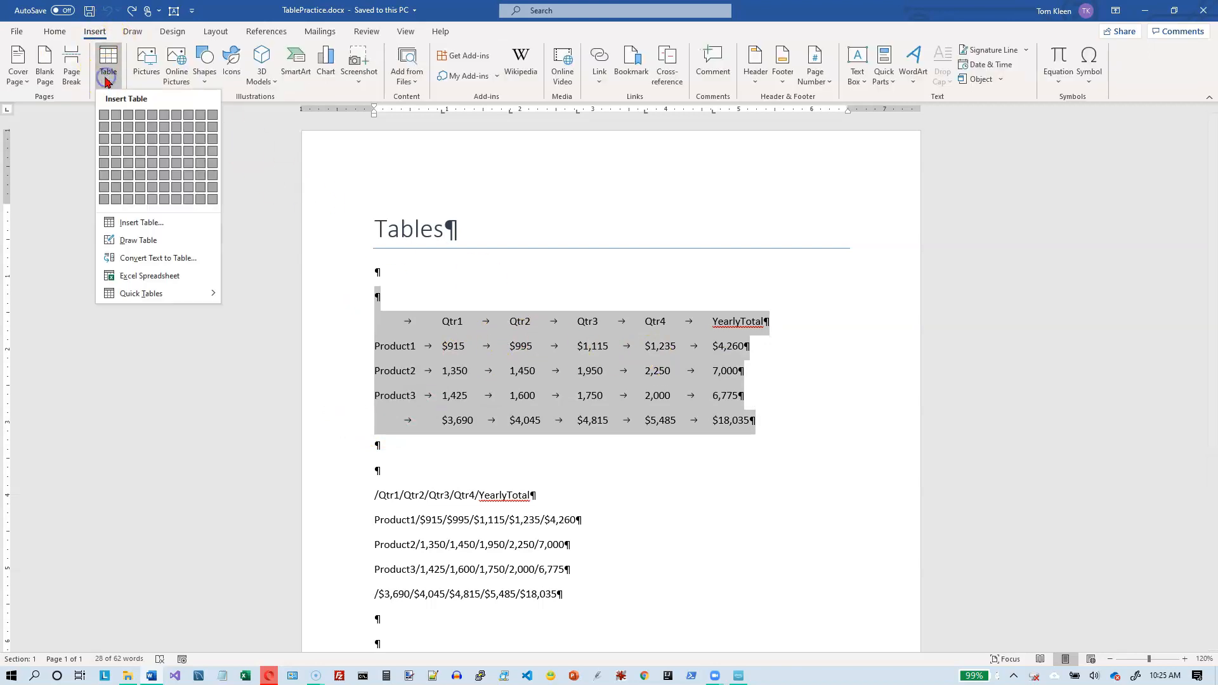
click(162, 260)
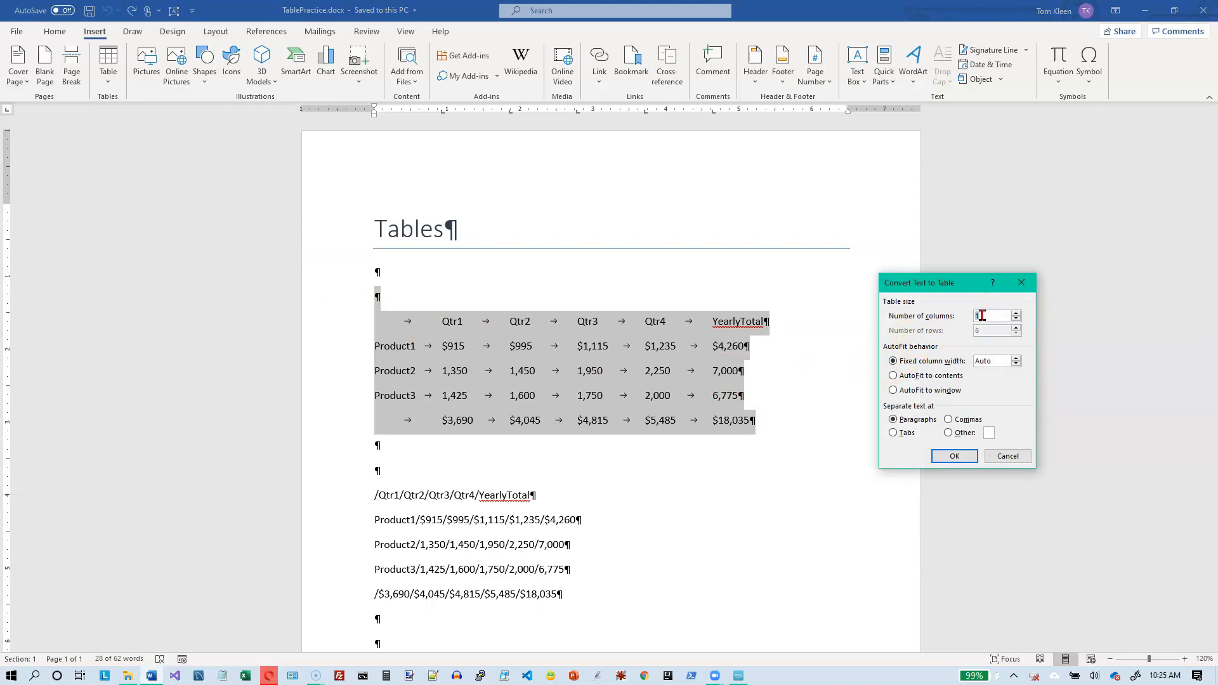
click(951, 456)
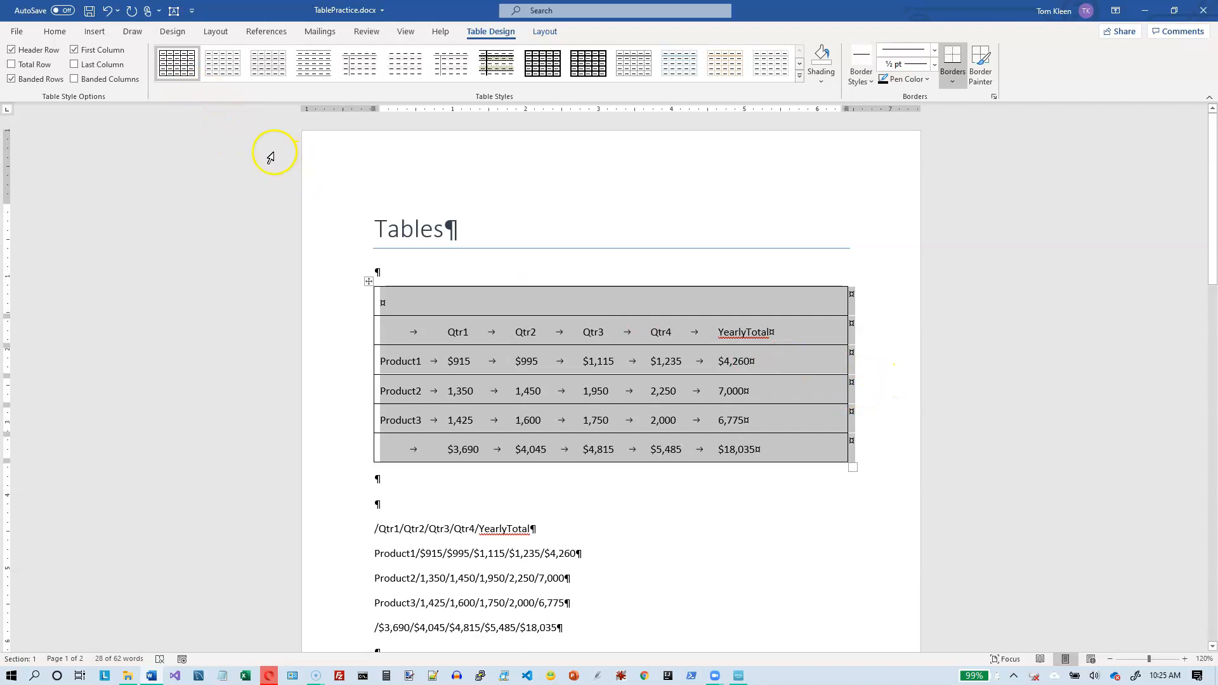
click(109, 18)
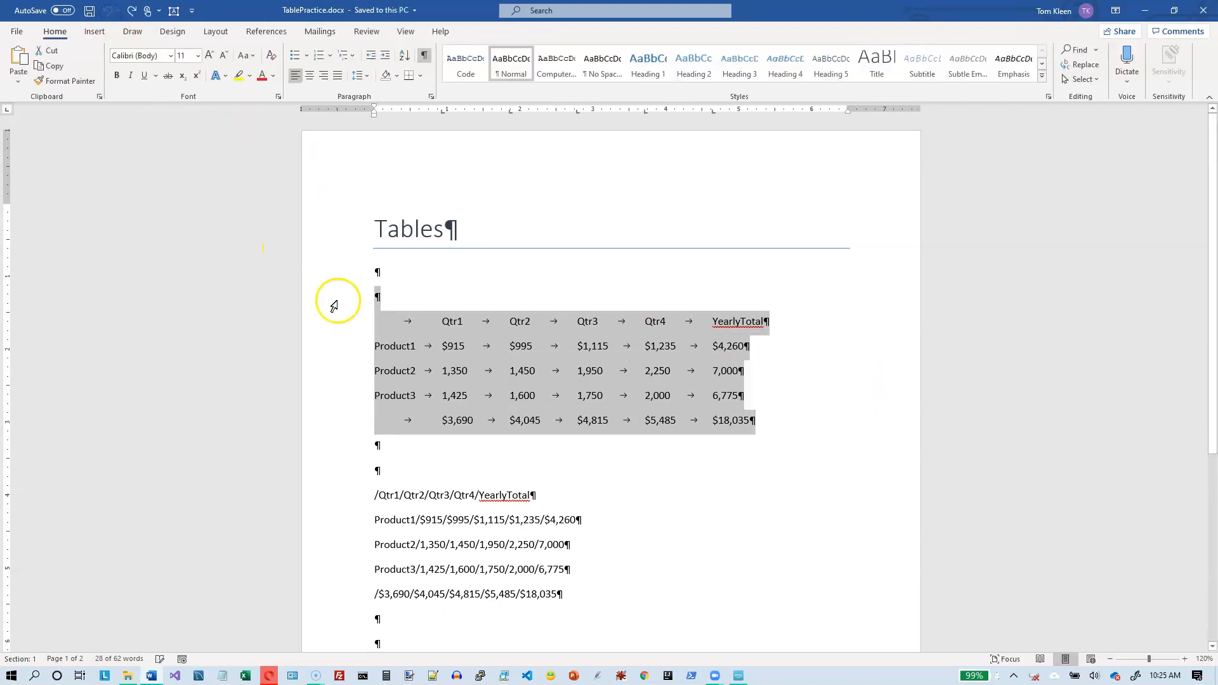
Step: Convert only the five tab-separated data lines to a 6-column table, separating text at tabs with automatic fixed column width
click(349, 309)
click(348, 323)
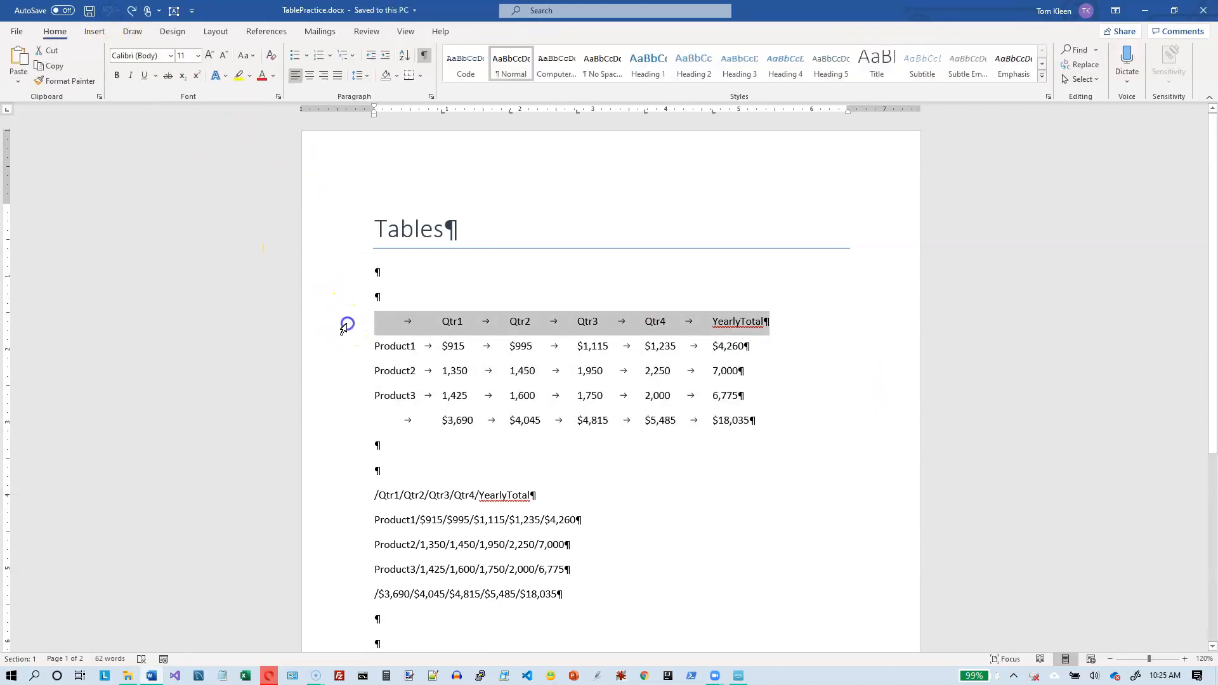
drag(348, 327, 330, 412)
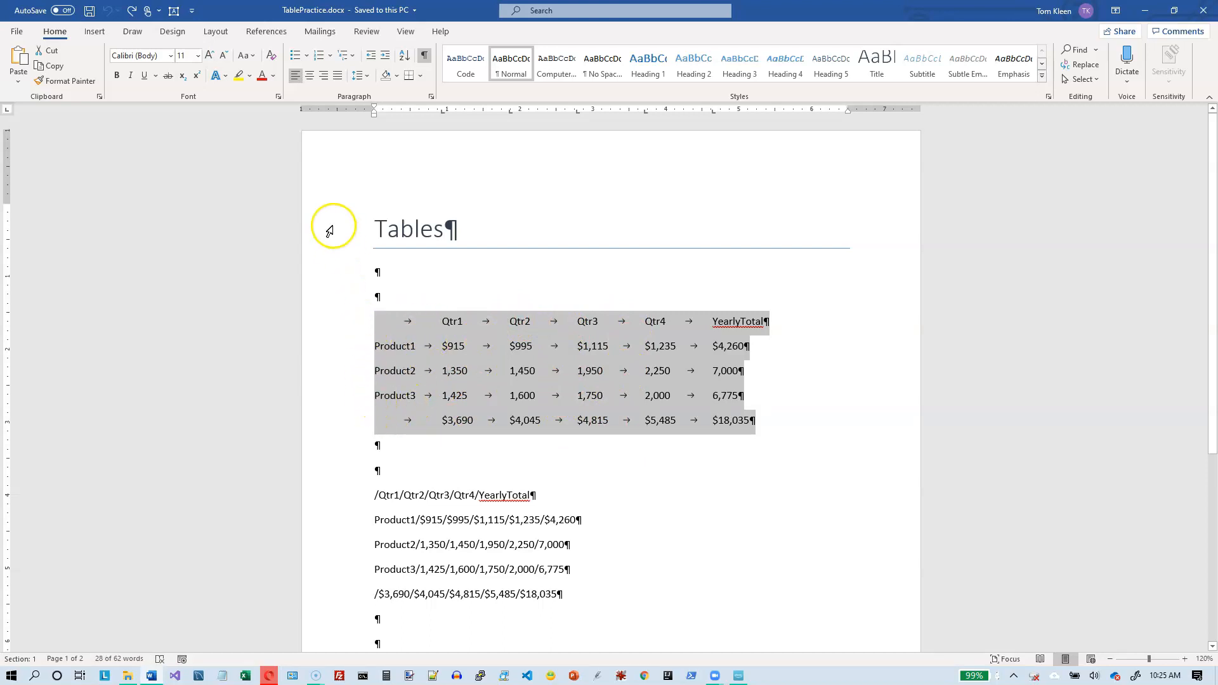
click(100, 33)
click(103, 76)
click(116, 256)
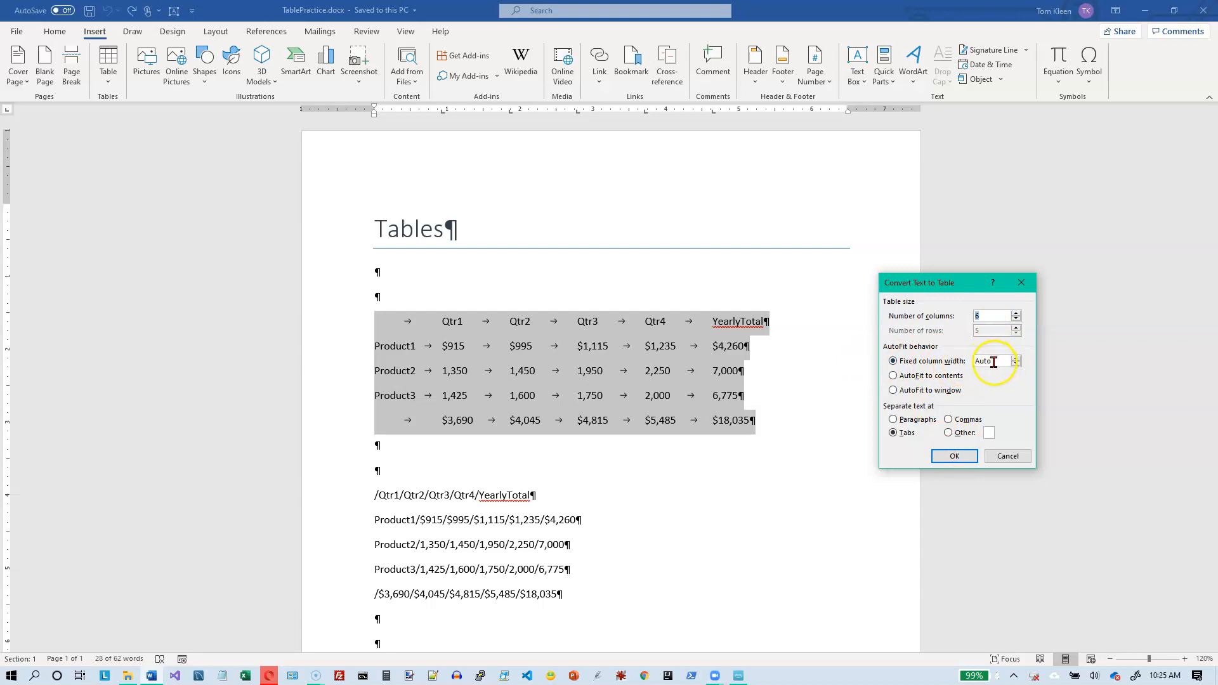
click(954, 456)
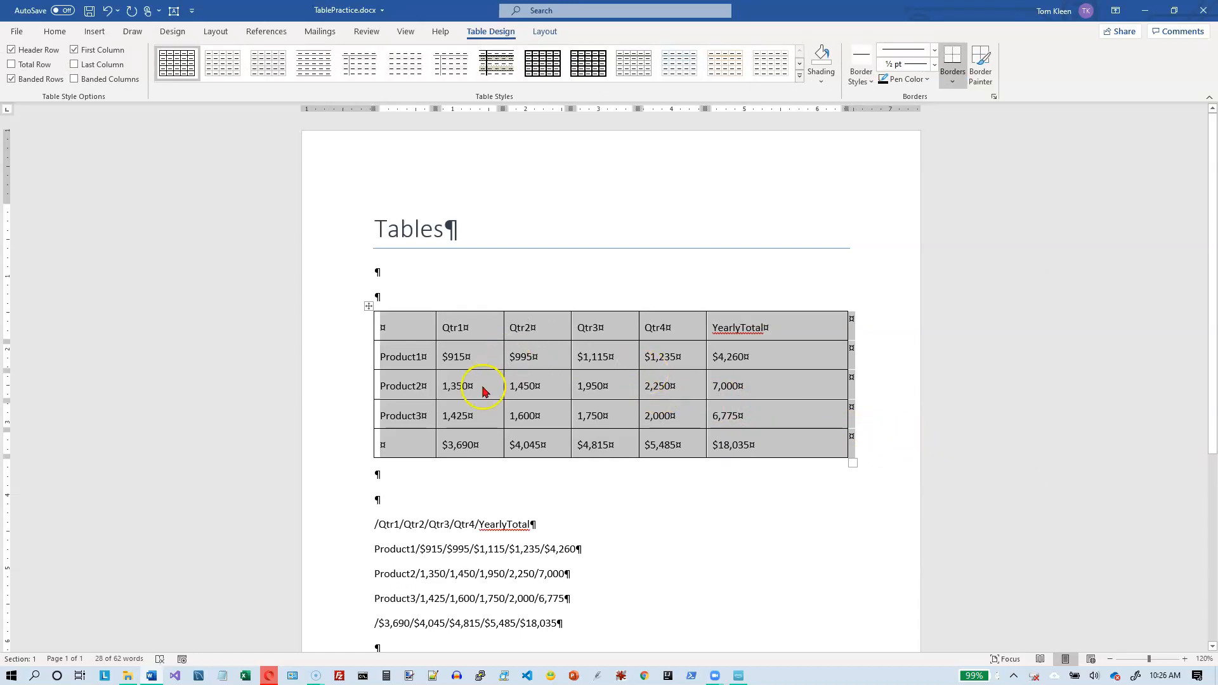
Step: Convert the five slash-delimited data lines to a 6-column table, using / as the custom separator
scroll(484, 390, down, 3)
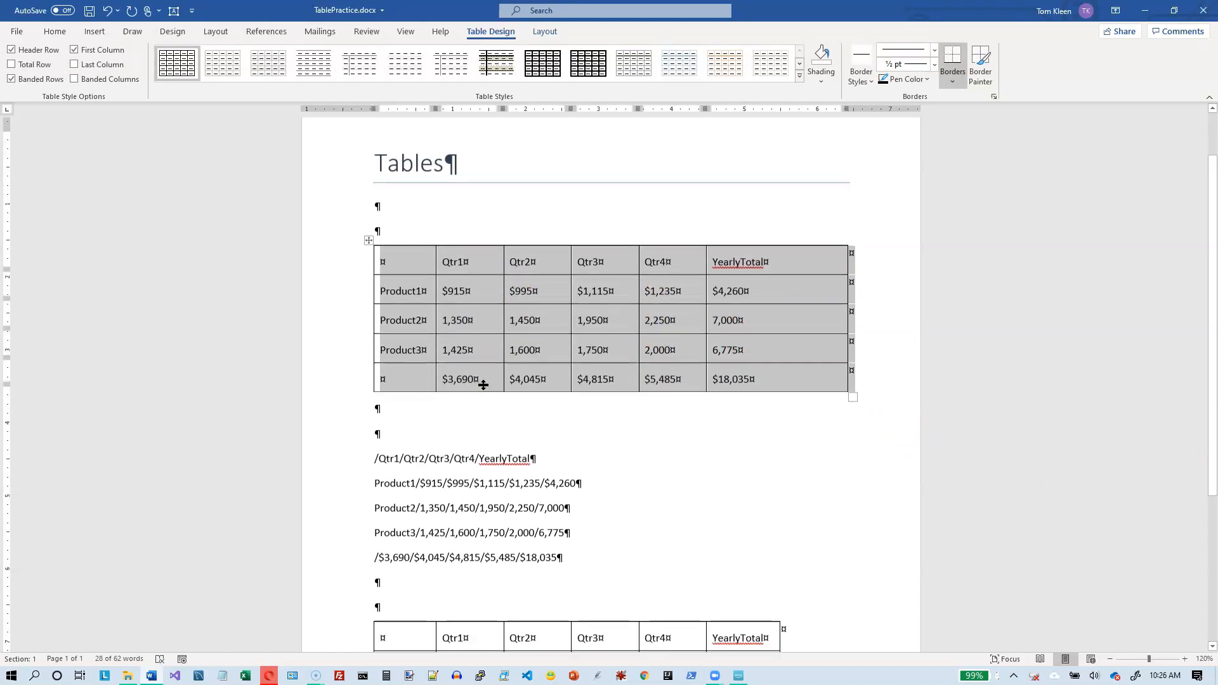
scroll(480, 382, down, 2)
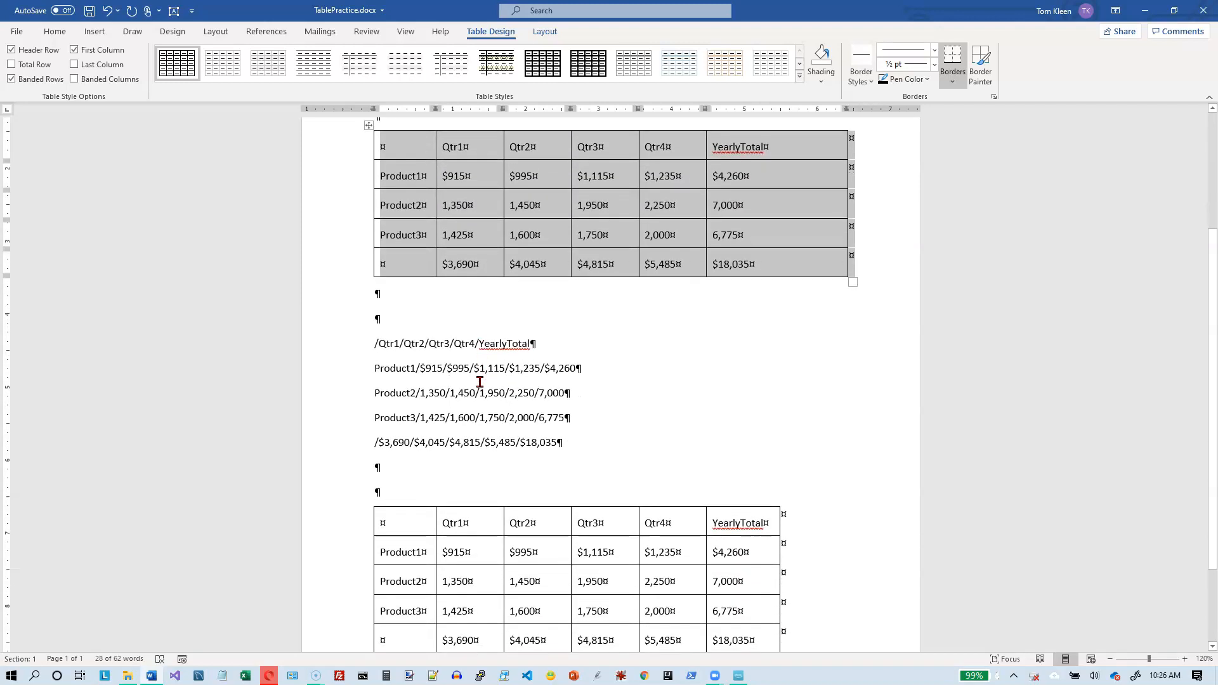
drag(356, 347, 366, 432)
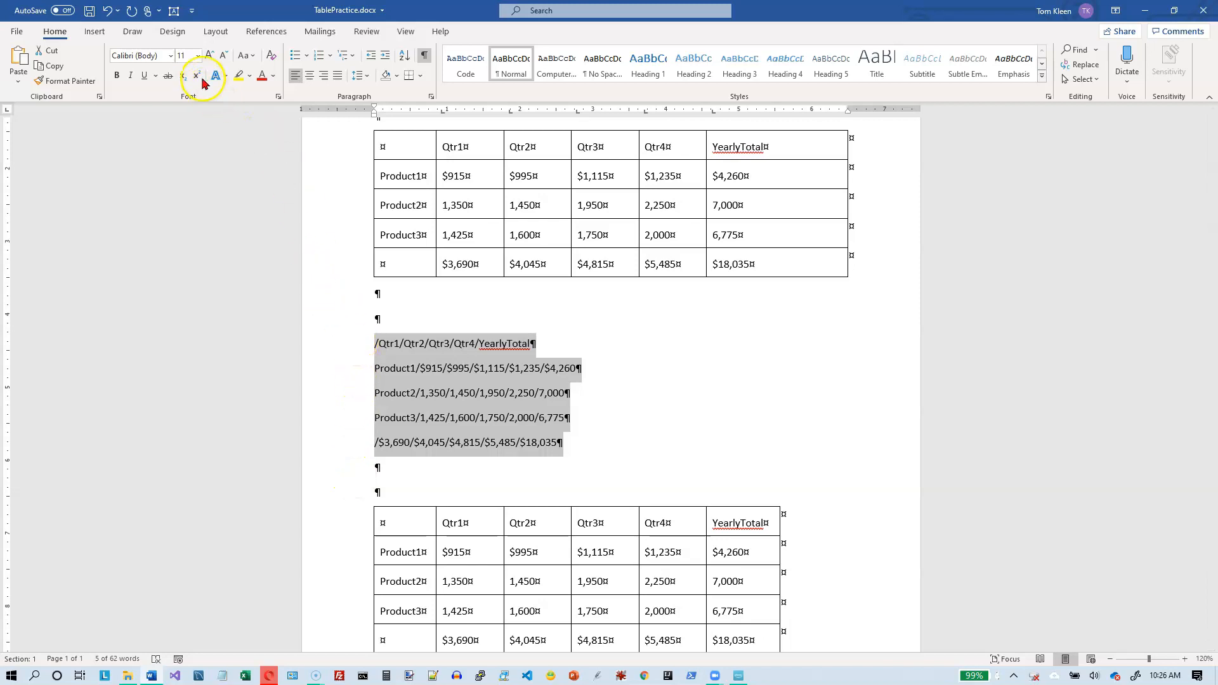
click(97, 30)
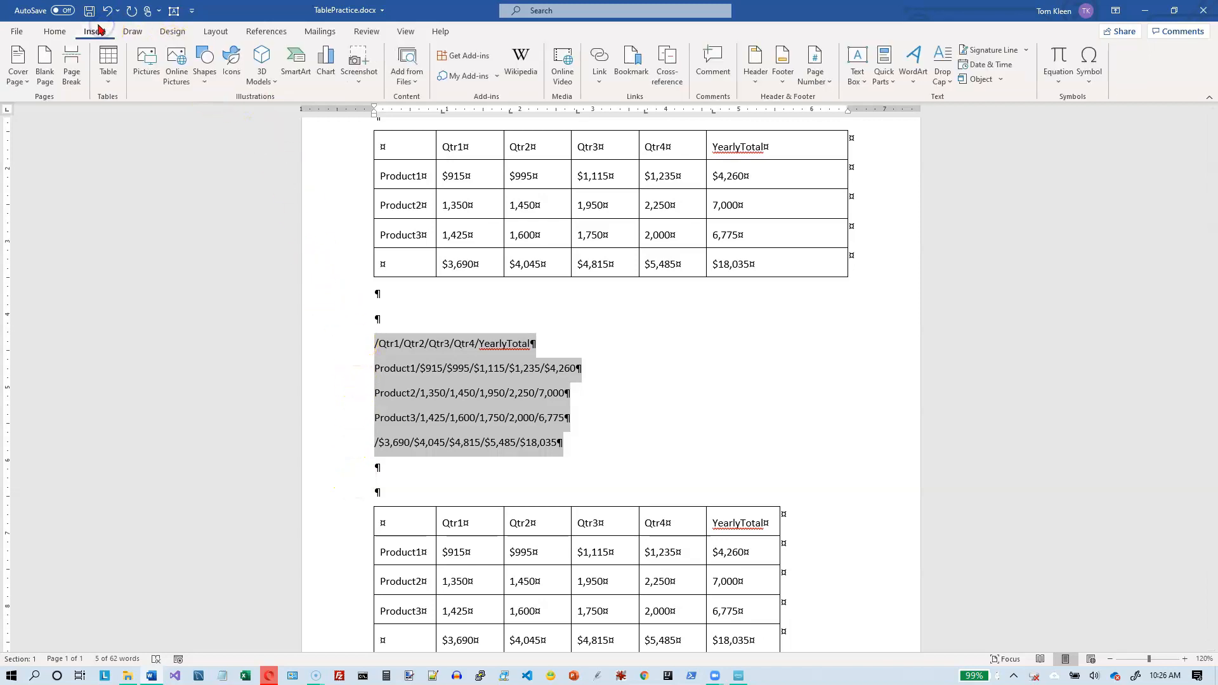
click(106, 79)
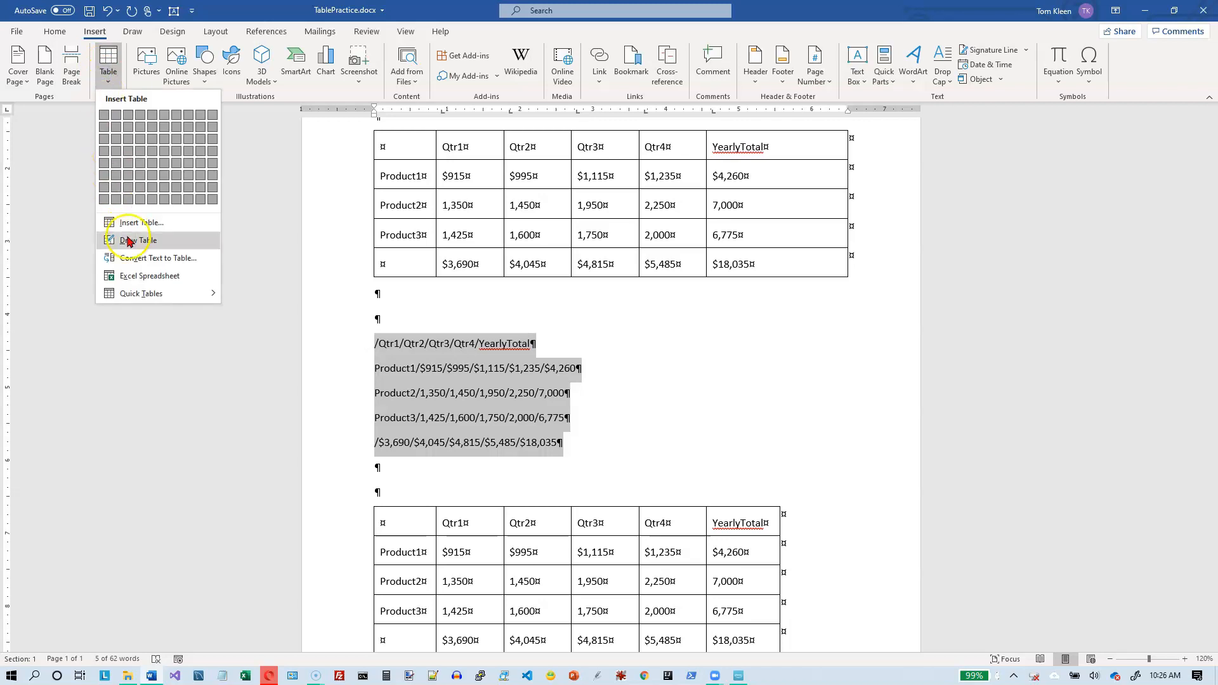
click(131, 257)
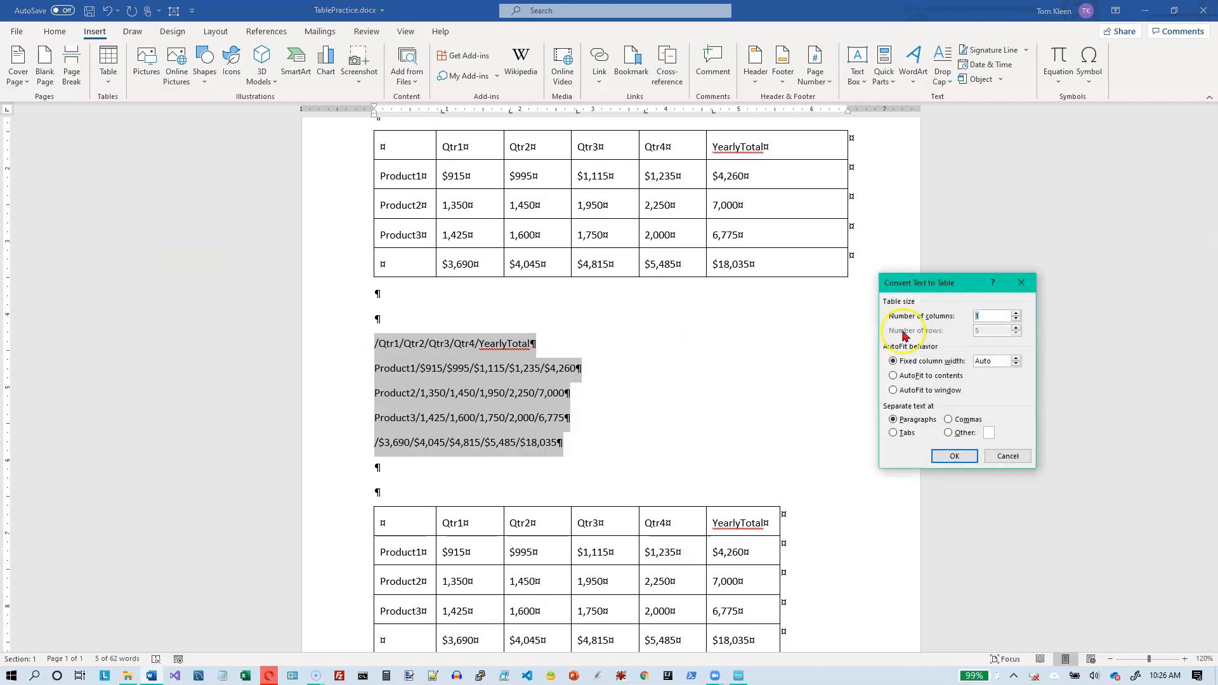
drag(972, 287, 279, 236)
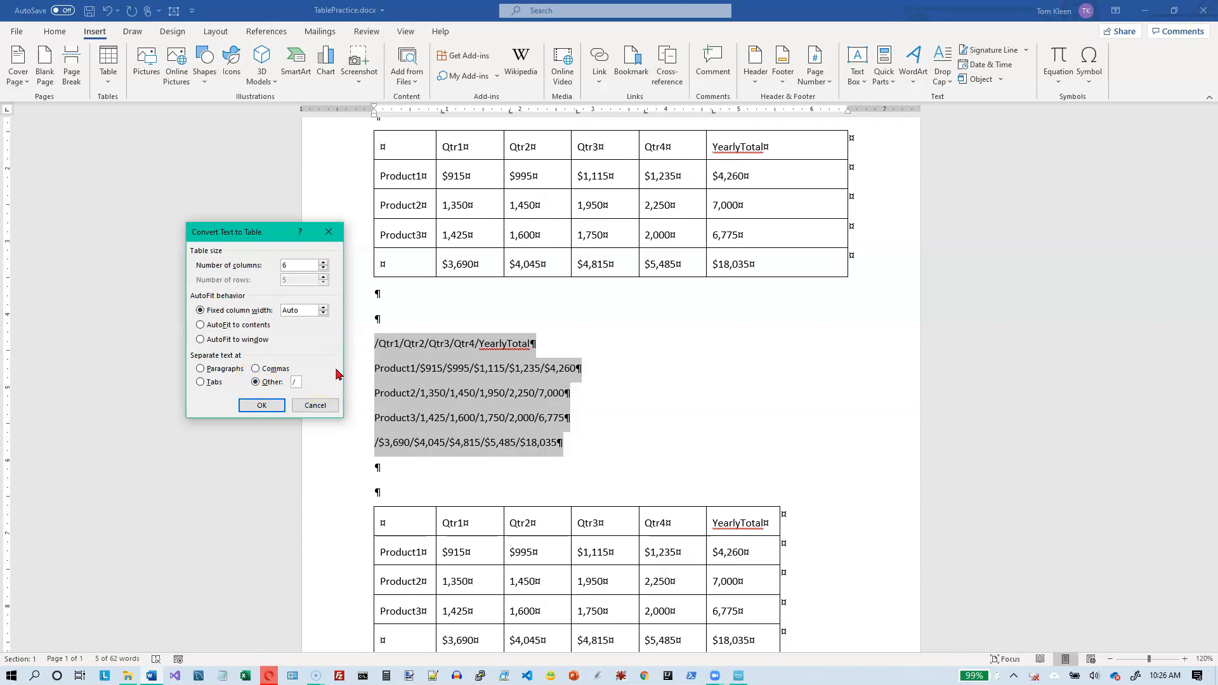
click(267, 404)
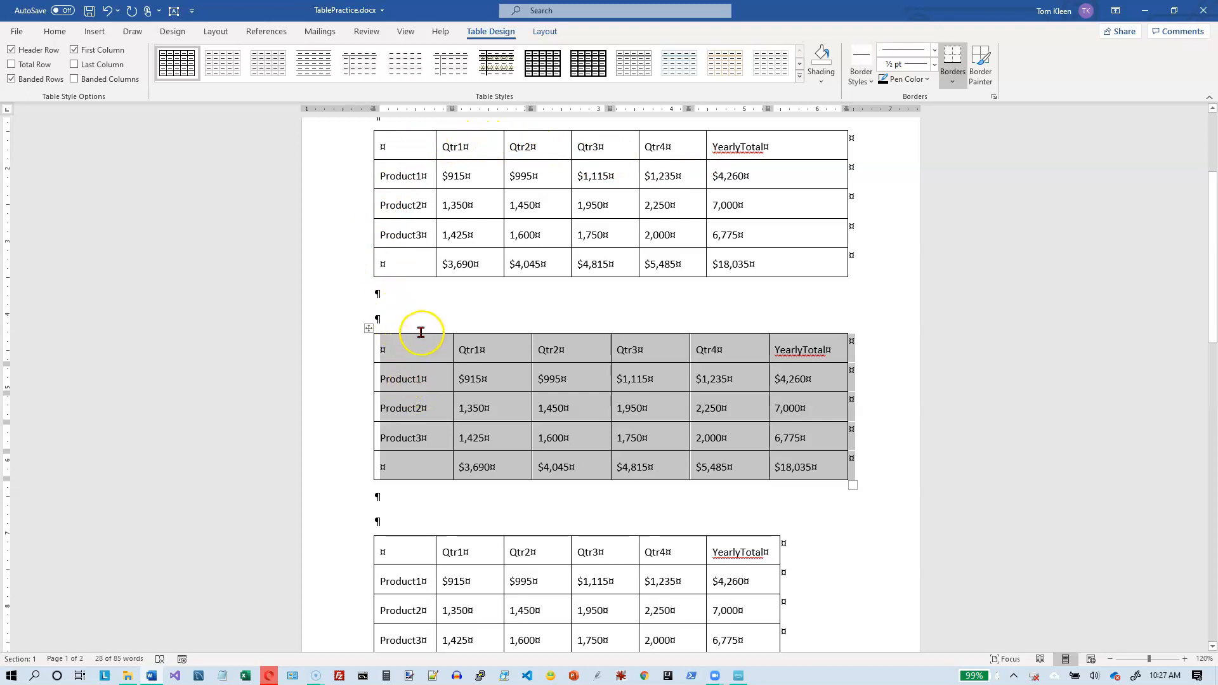
Step: Insert a blank table of 6 columns by 5 rows in the first empty paragraph below the Tables title
scroll(421, 299, up, 3)
click(400, 276)
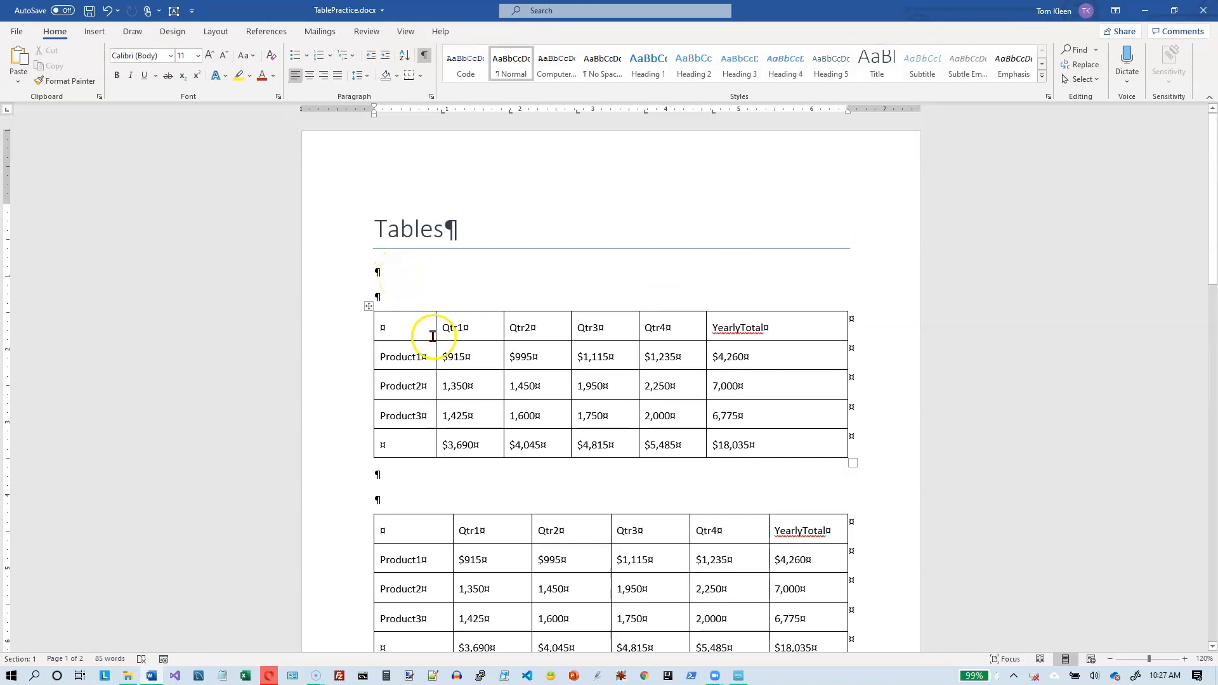
click(97, 33)
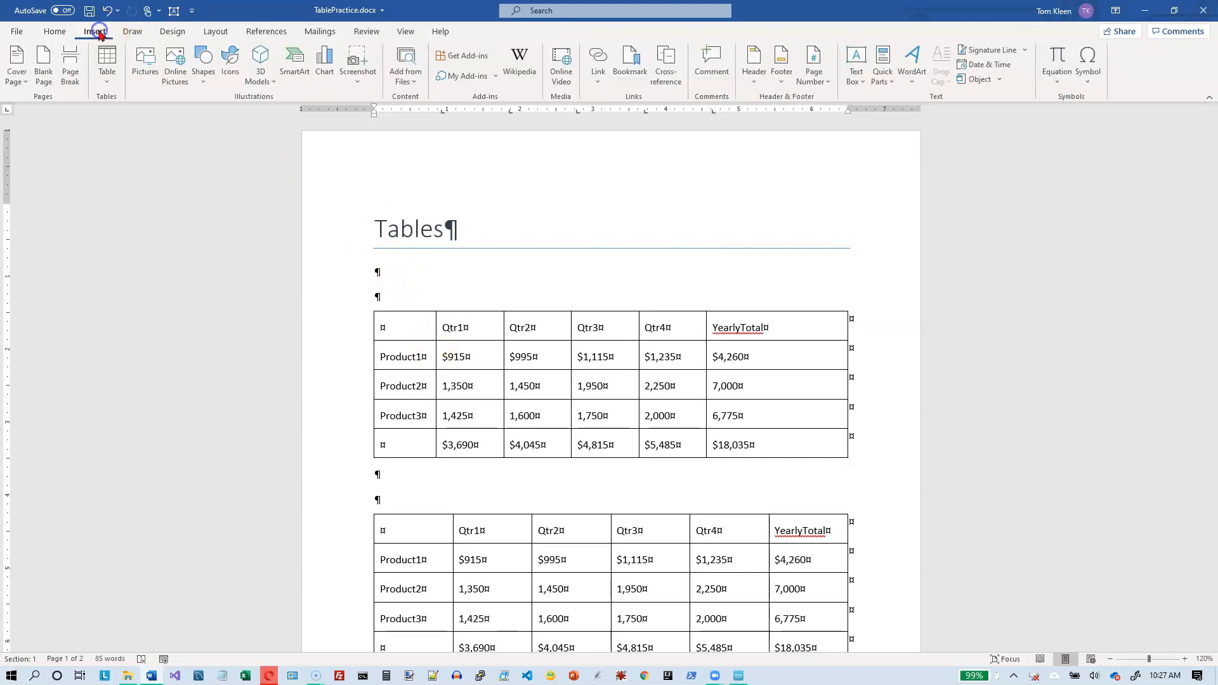
click(109, 81)
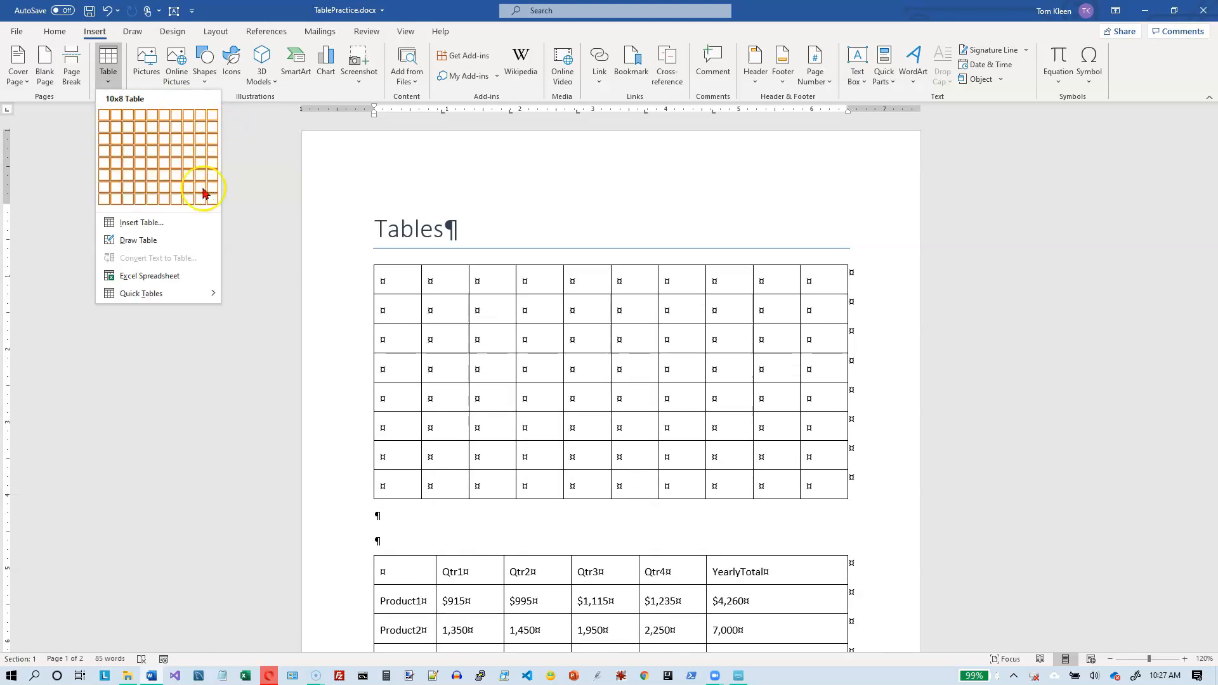
click(165, 149)
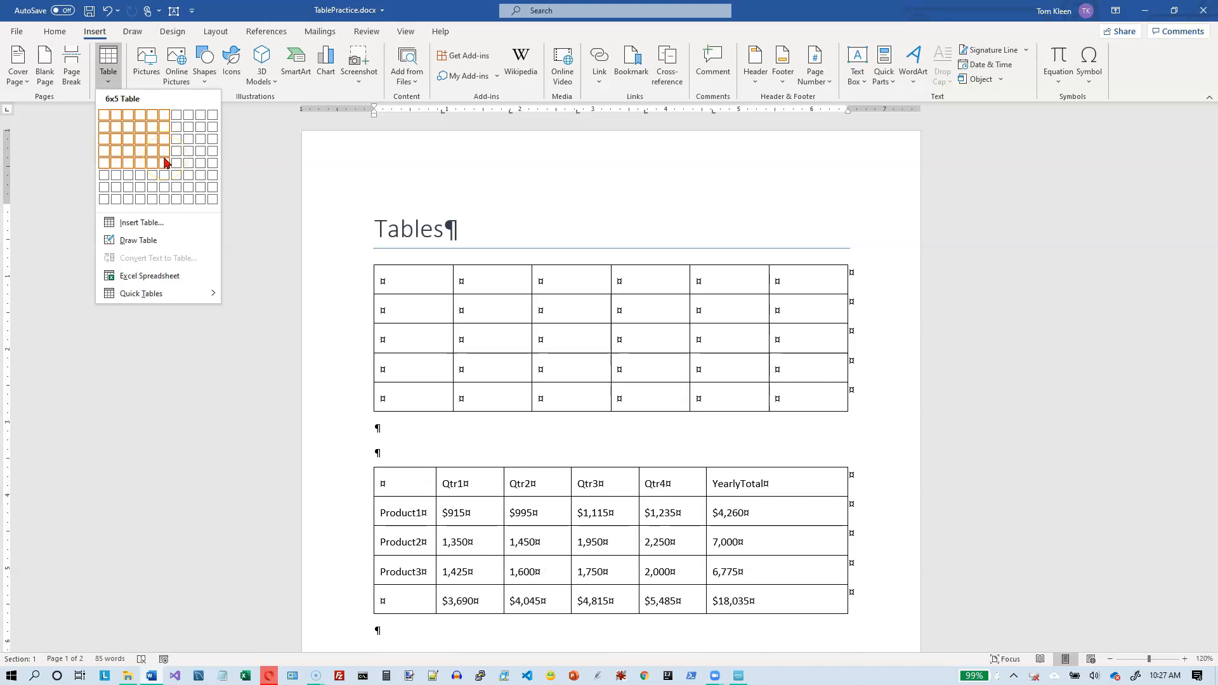
click(165, 162)
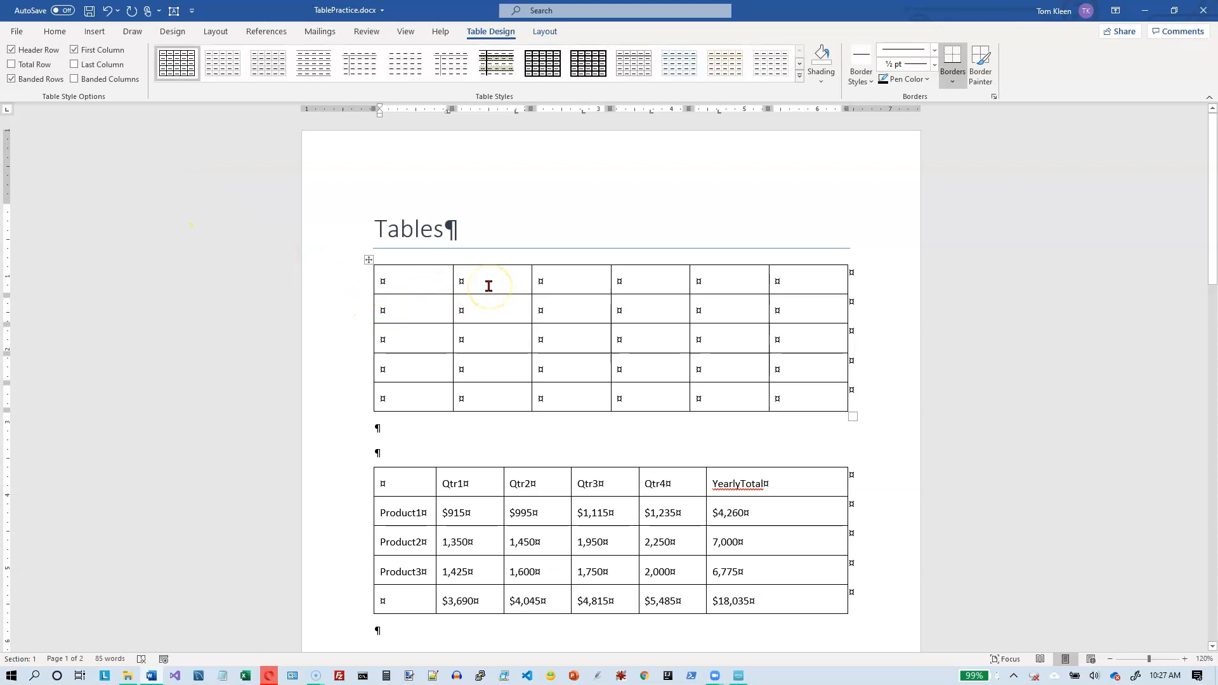
Step: Select the entire blank table below the Tables title
scroll(351, 493, down, 1)
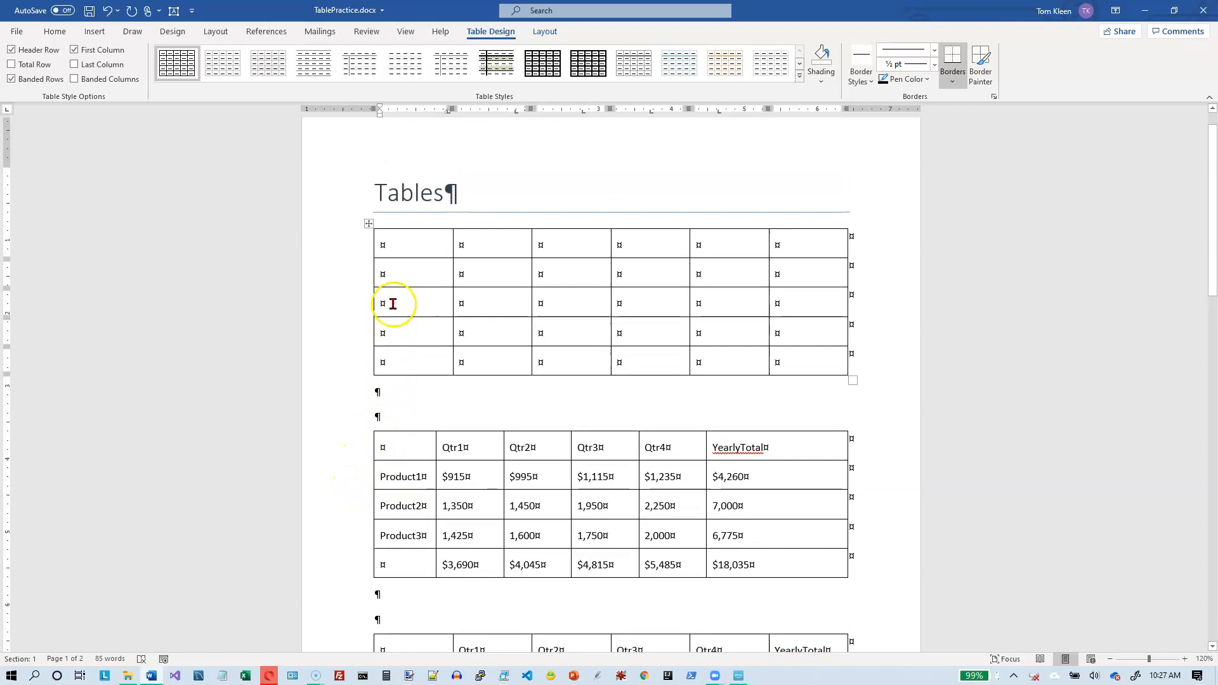
click(370, 222)
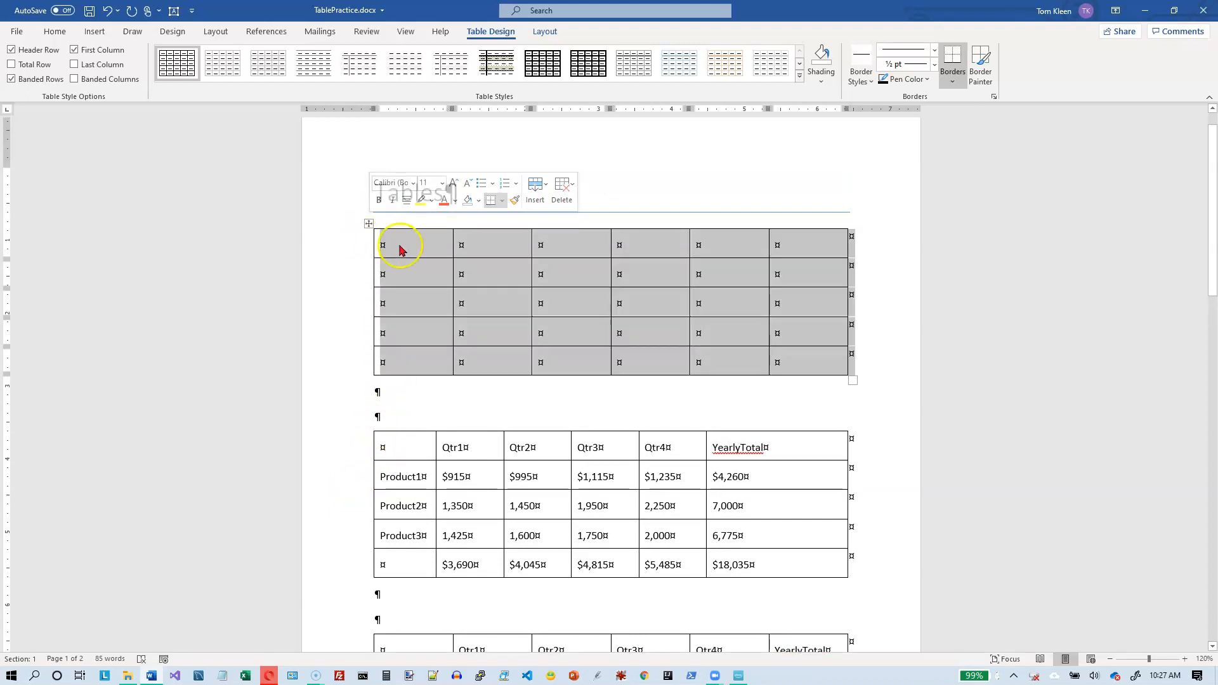